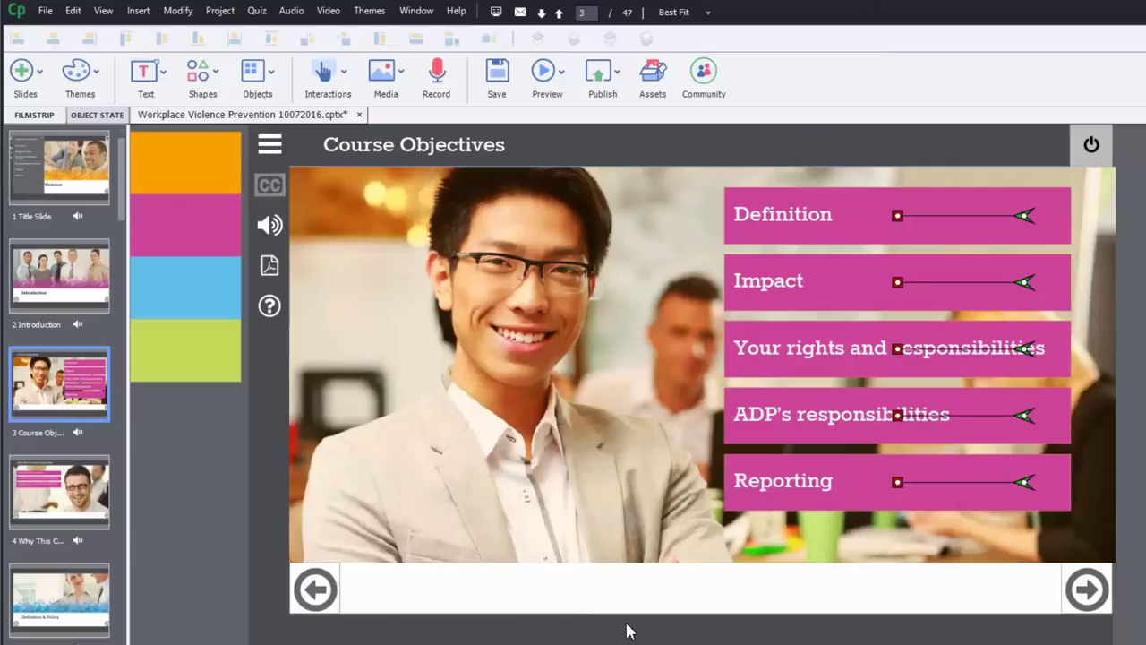
Step: Draw a rectangle in the slide's bottom bar between the two arrows and make it slightly taller
{"action": "left_click", "coordinate": [218, 76]}
{"action": "left_click", "coordinate": [195, 132]}
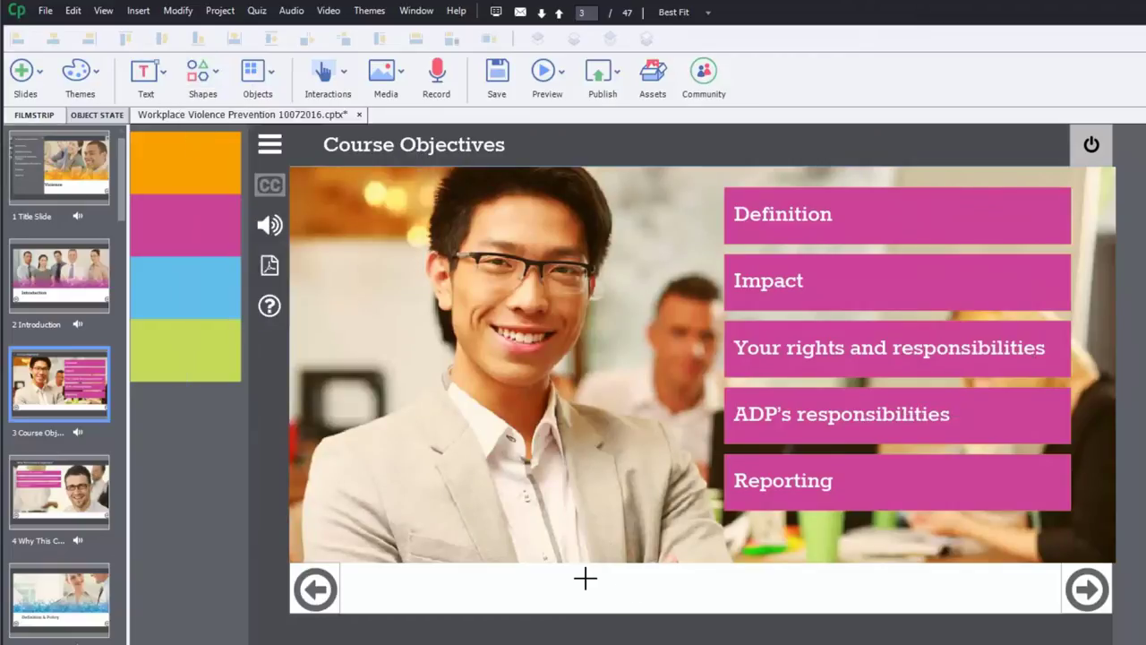
{"action": "left_click_drag", "start_coordinate": [584, 575], "coordinate": [824, 602]}
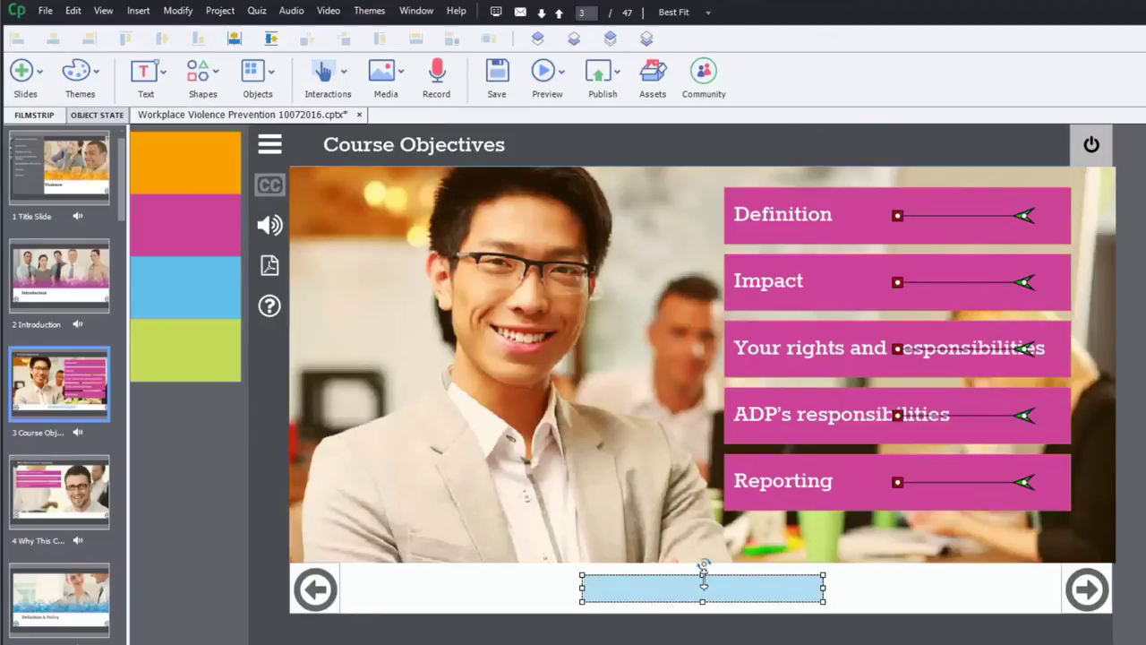
{"action": "left_click_drag", "start_coordinate": [703, 575], "coordinate": [701, 605]}
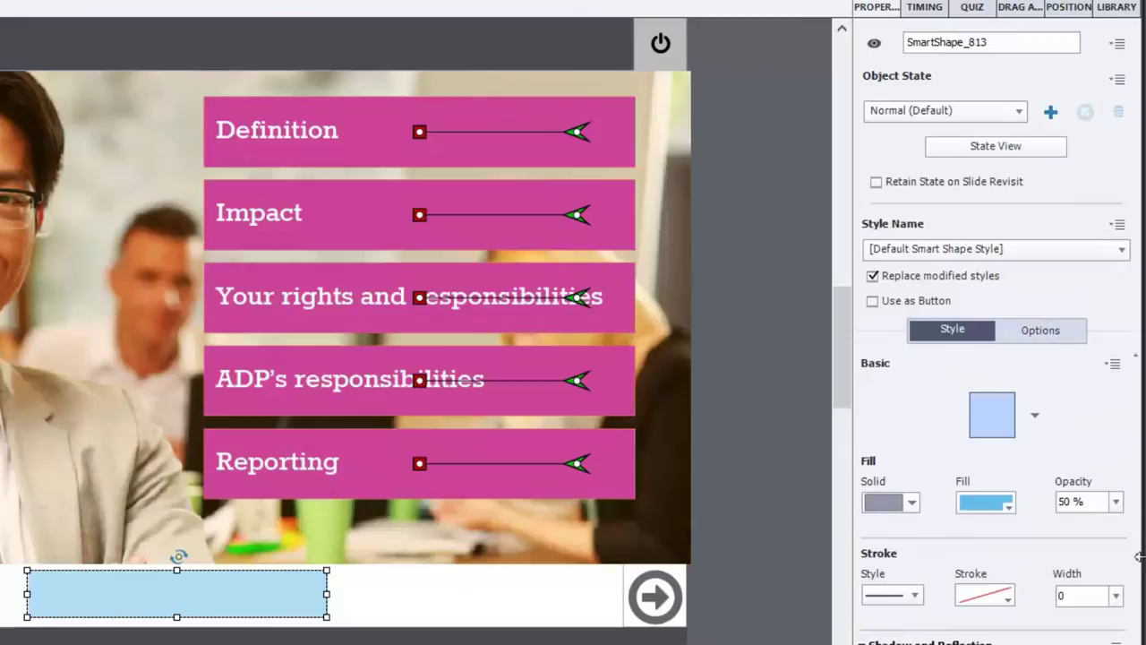
Step: Set the rectangle's fill opacity to 0% so it becomes transparent
{"action": "left_click", "coordinate": [1117, 501]}
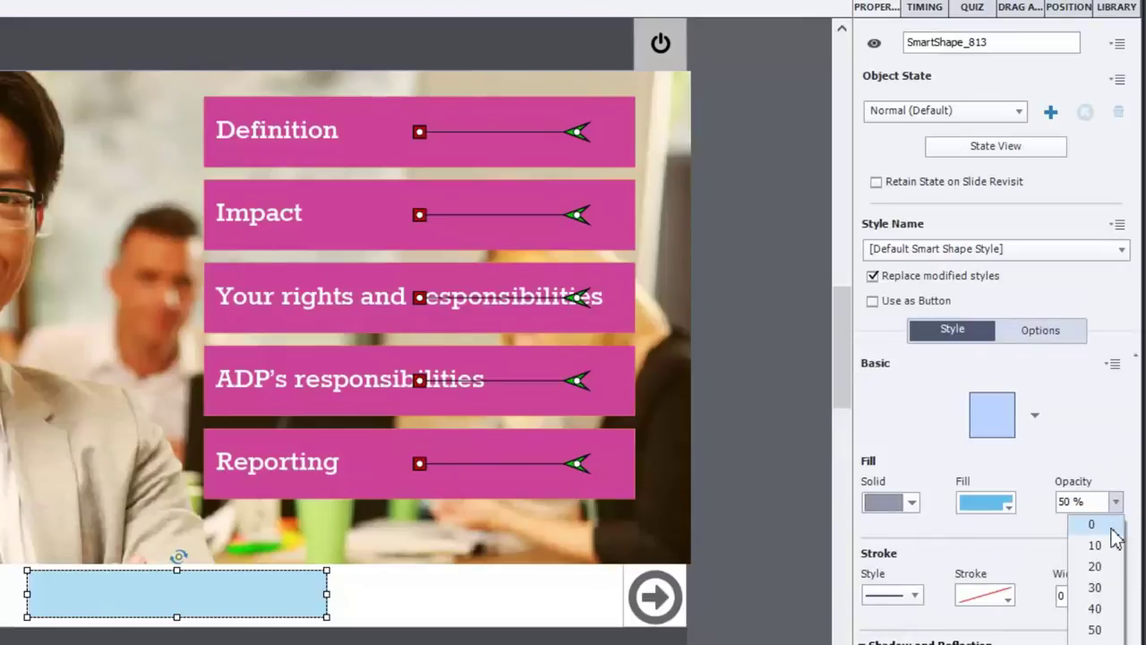
{"action": "left_click", "coordinate": [1112, 528]}
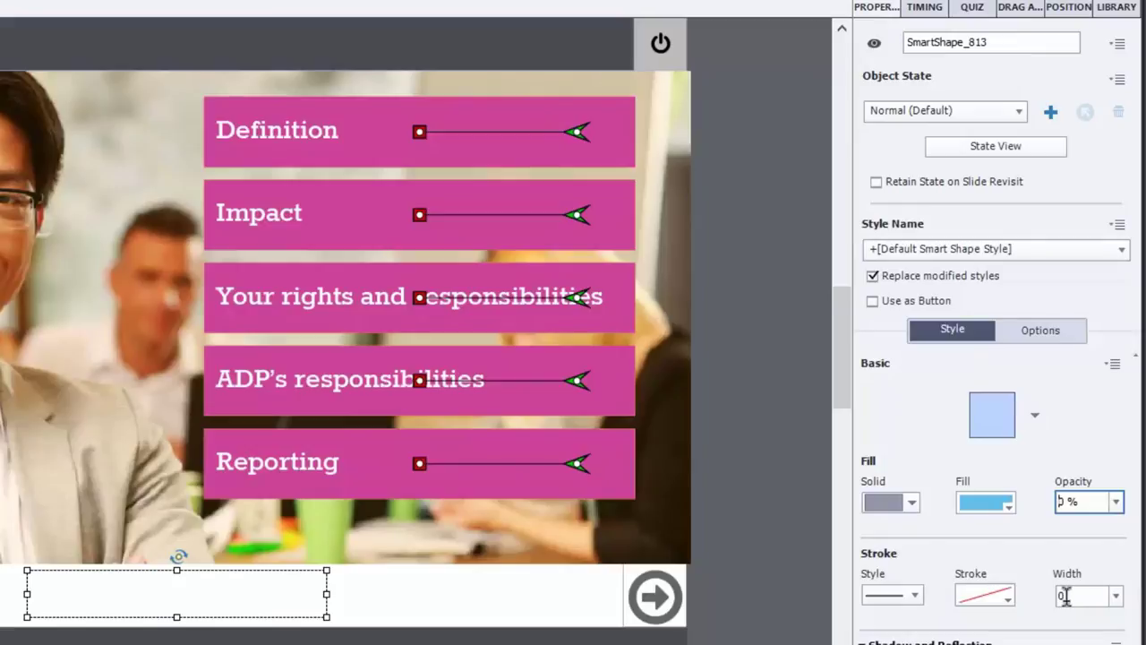
{"action": "left_click", "coordinate": [188, 606]}
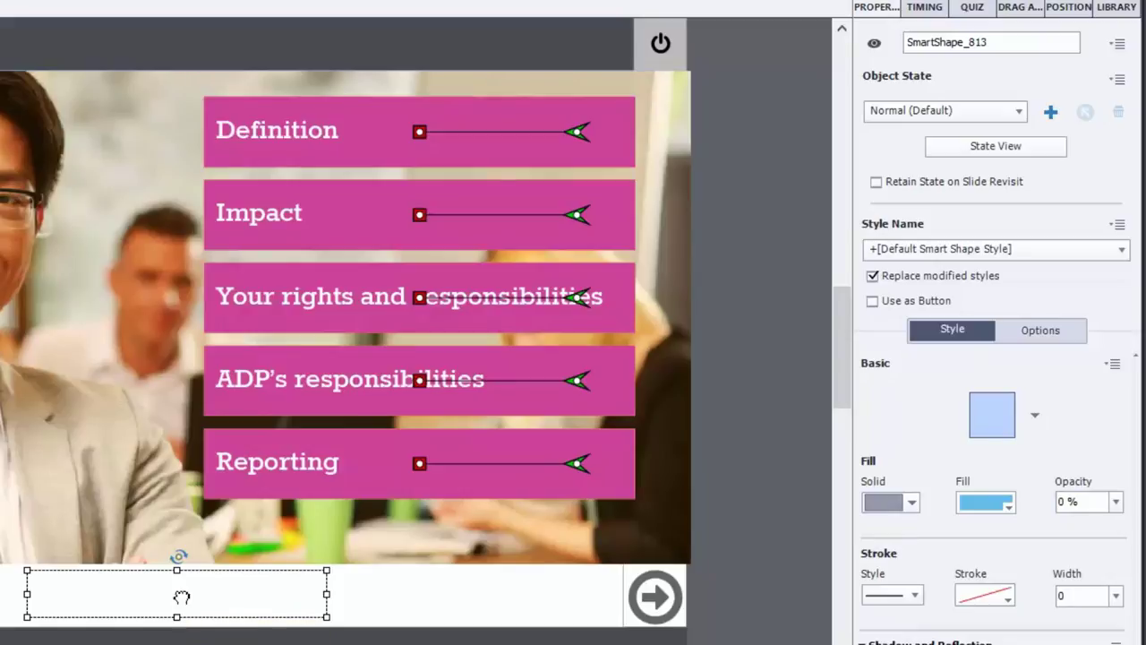
Step: Enter text editing inside the rectangle and scroll Properties down to the Character settings
{"action": "double_click", "coordinate": [182, 596]}
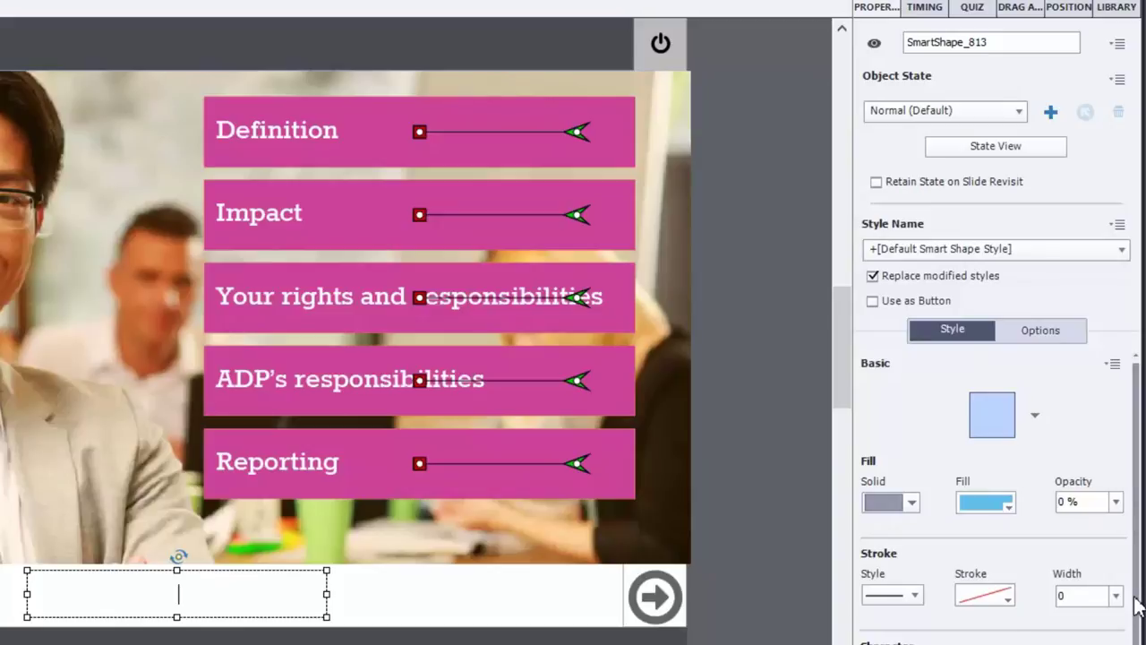
{"action": "scroll", "coordinate": [1135, 609], "scroll_direction": "down", "scroll_amount": 3}
{"action": "scroll", "coordinate": [984, 501], "scroll_direction": "down", "scroll_amount": 2}
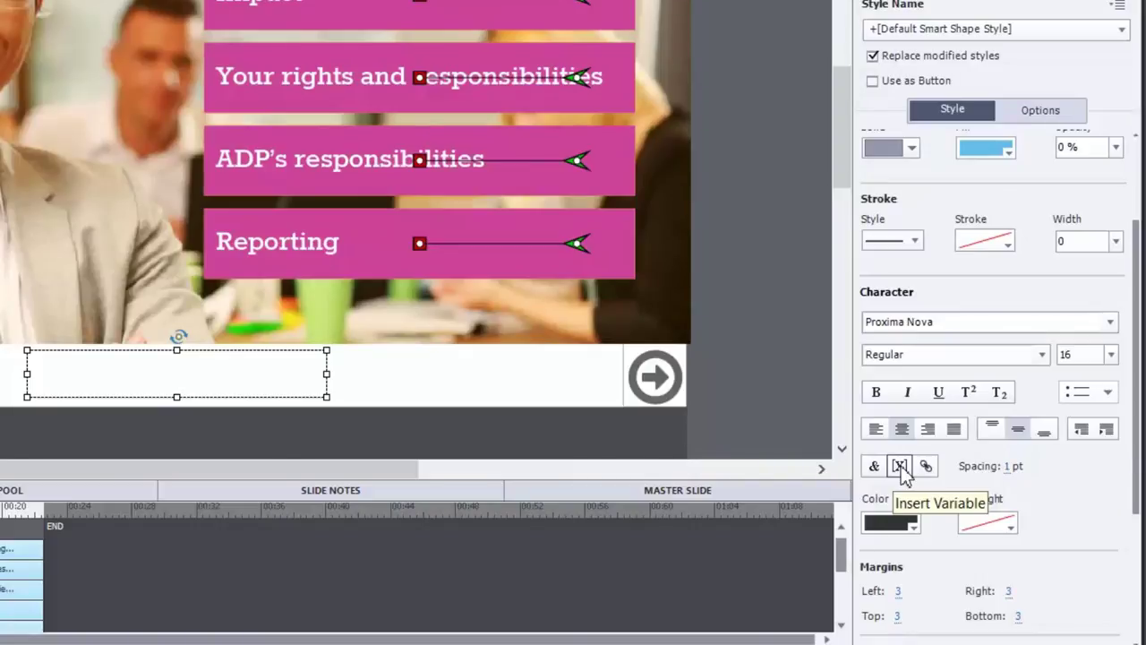
Step: Insert the system variable cpInfoCurrentSlide into the shape with maximum length 3
{"action": "left_click", "coordinate": [901, 466]}
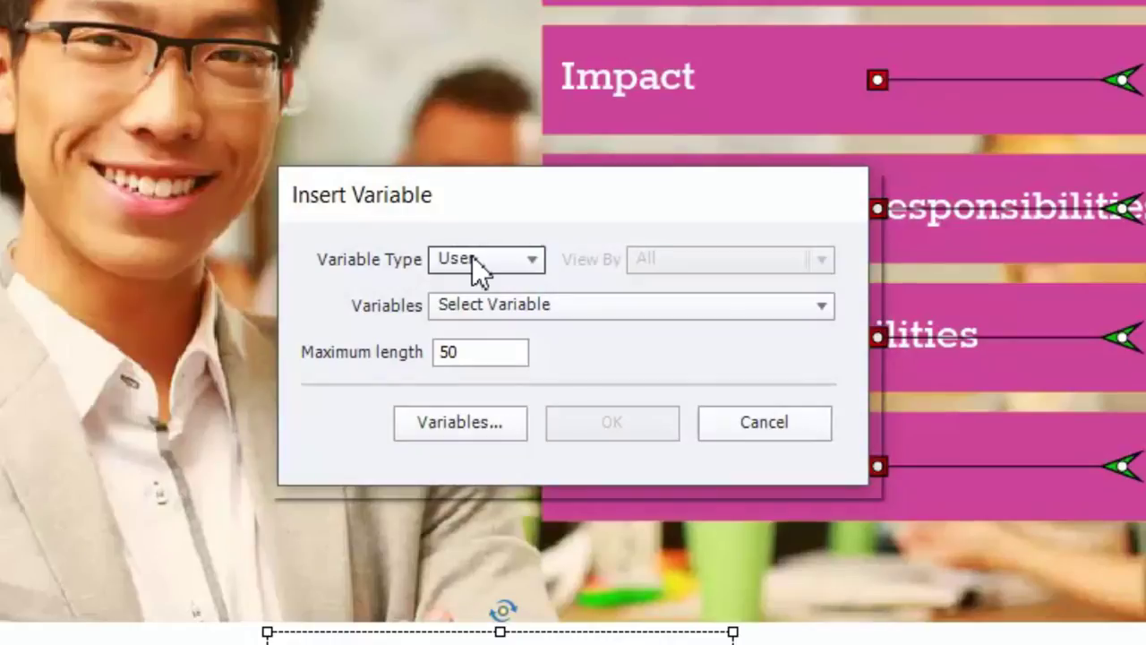
{"action": "left_click", "coordinate": [472, 256]}
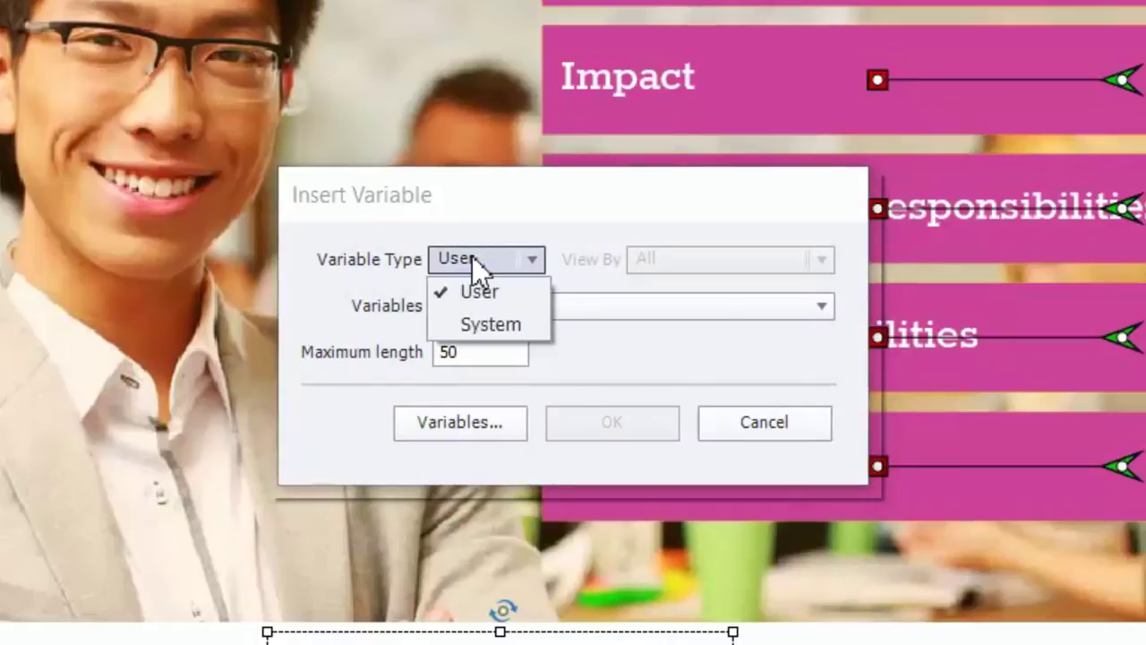
{"action": "left_click", "coordinate": [499, 324]}
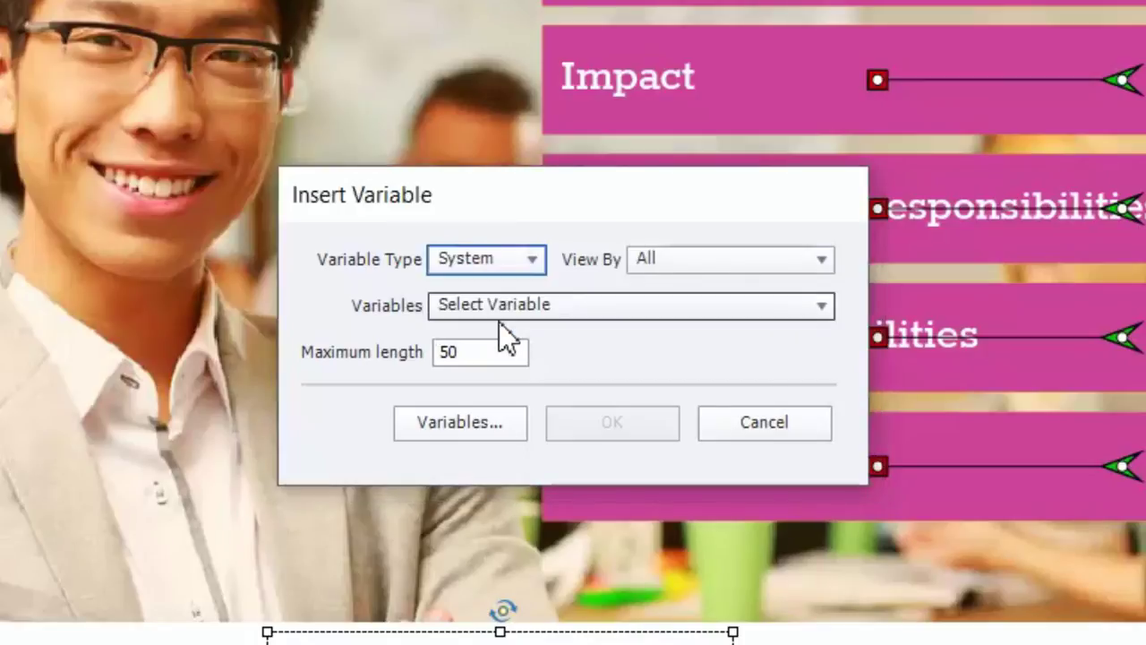
{"action": "left_click", "coordinate": [624, 306]}
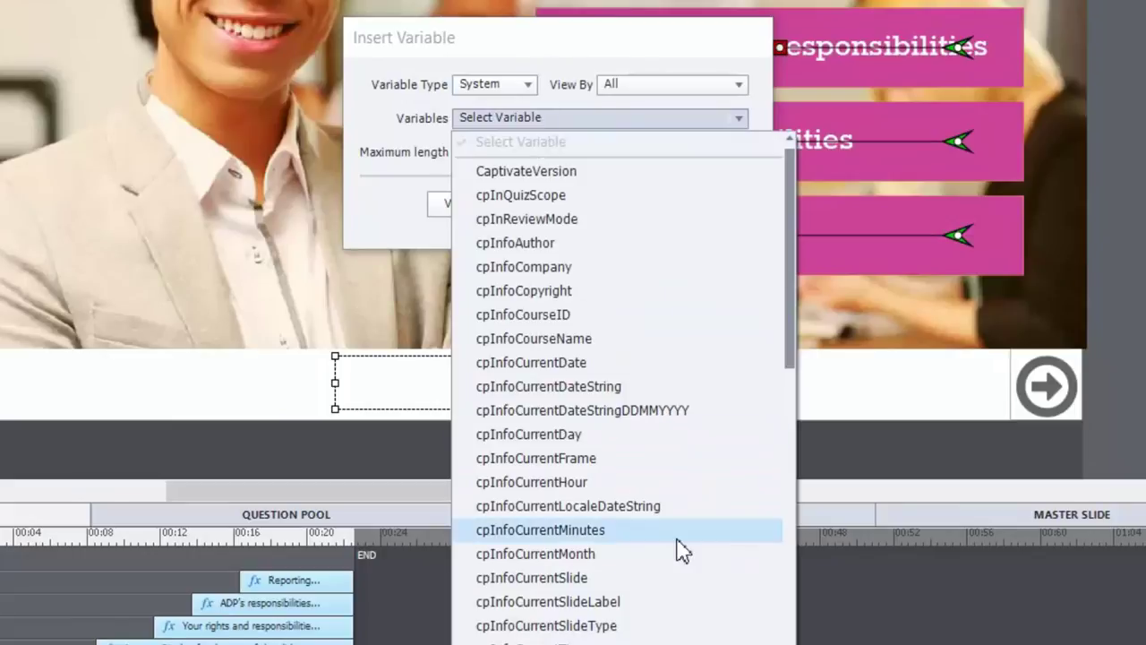
{"action": "left_click", "coordinate": [618, 582]}
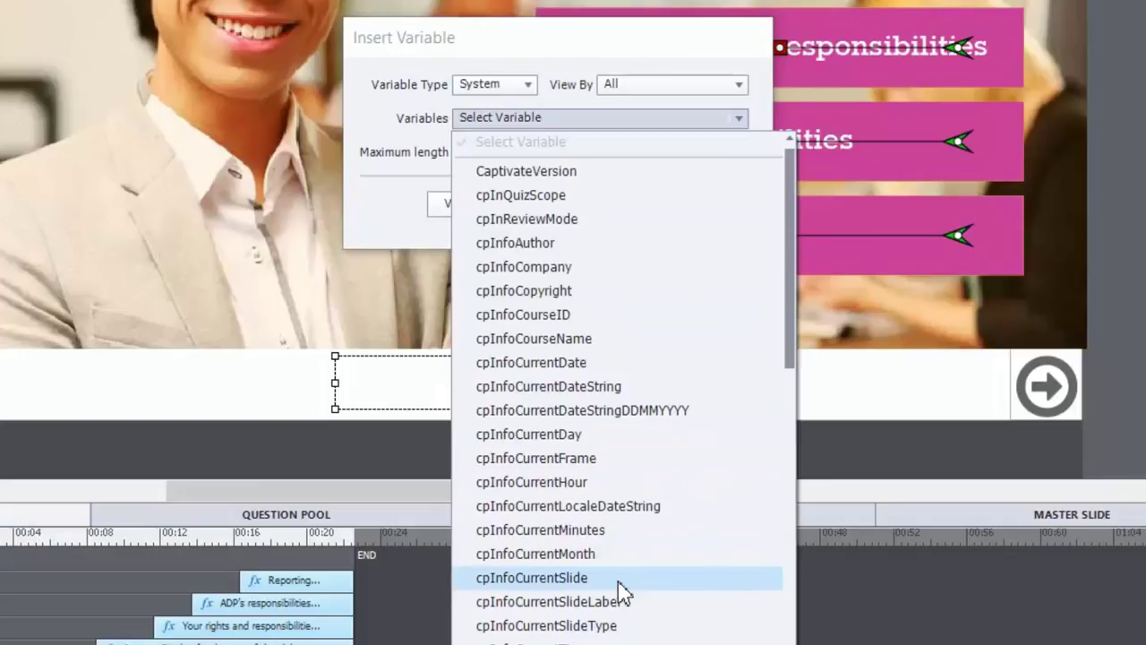
{"action": "left_click", "coordinate": [619, 580]}
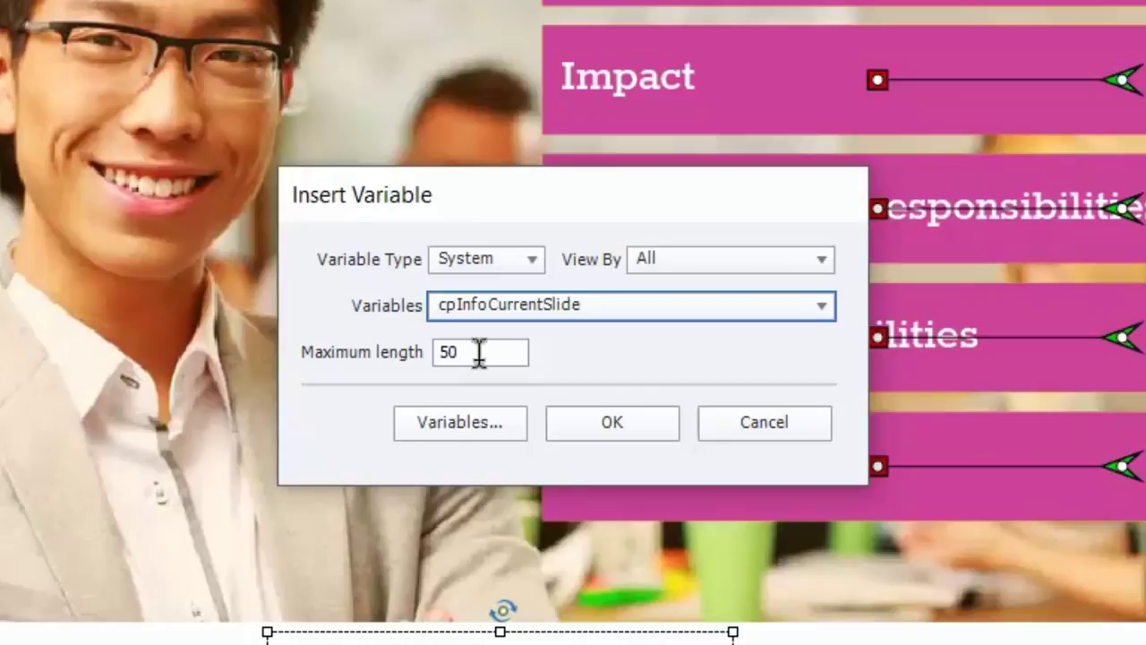
{"action": "left_click_drag", "start_coordinate": [479, 352], "coordinate": [396, 361]}
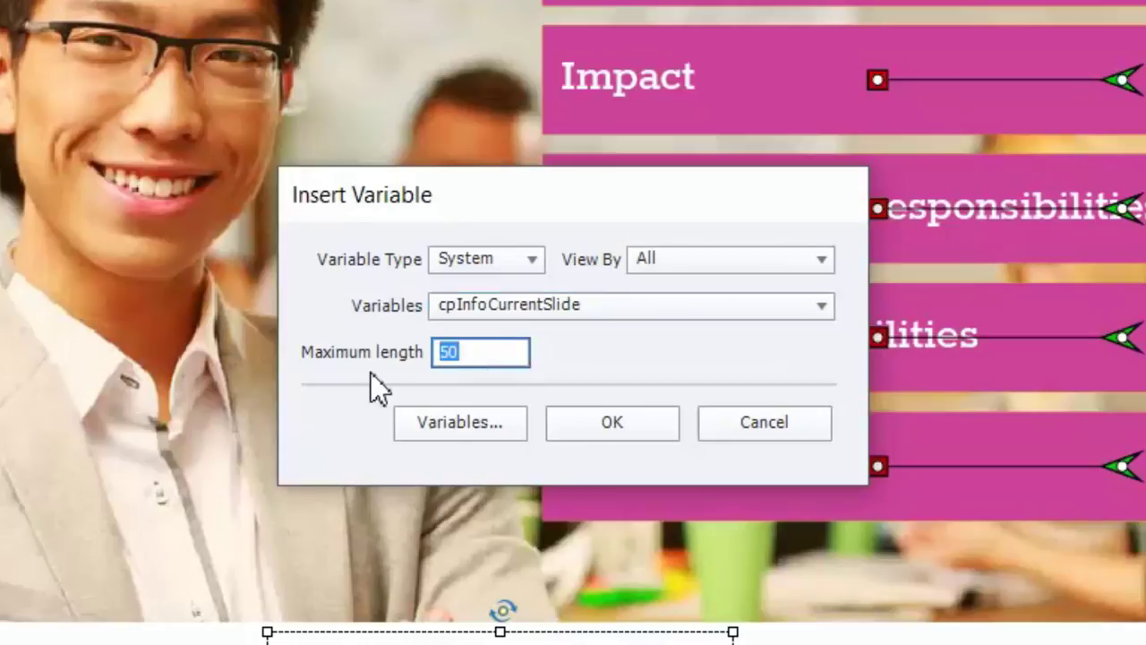
{"action": "type", "text": "3"}
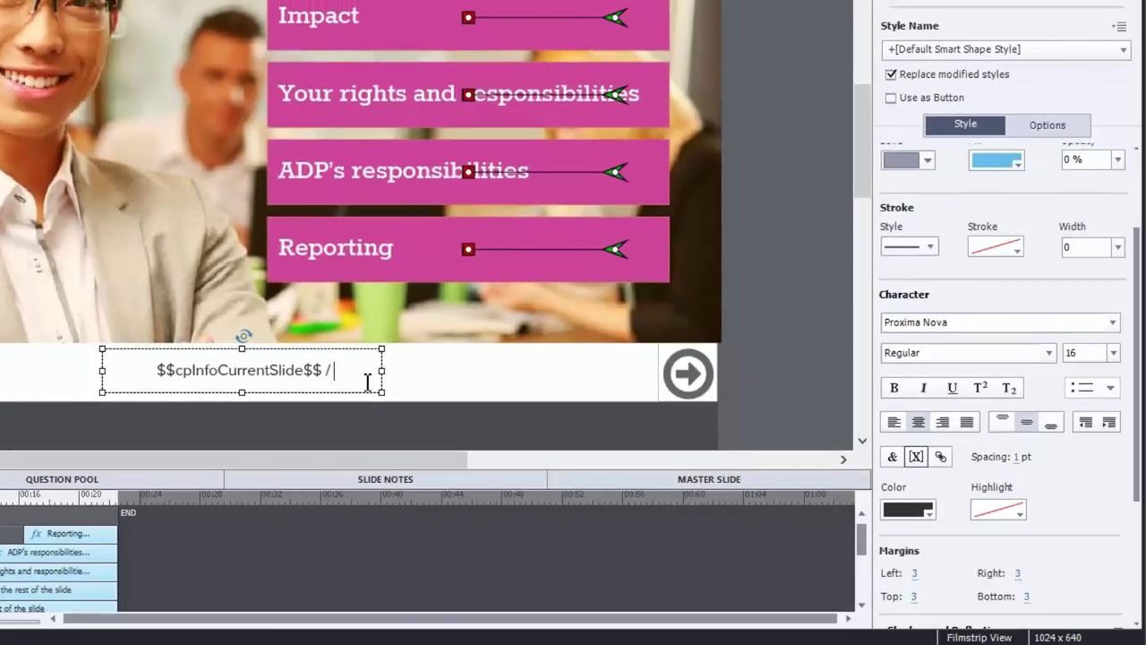
Step: Insert the system variable cpInfoSlideCount after the slash, with maximum length 3
{"action": "left_click", "coordinate": [916, 457]}
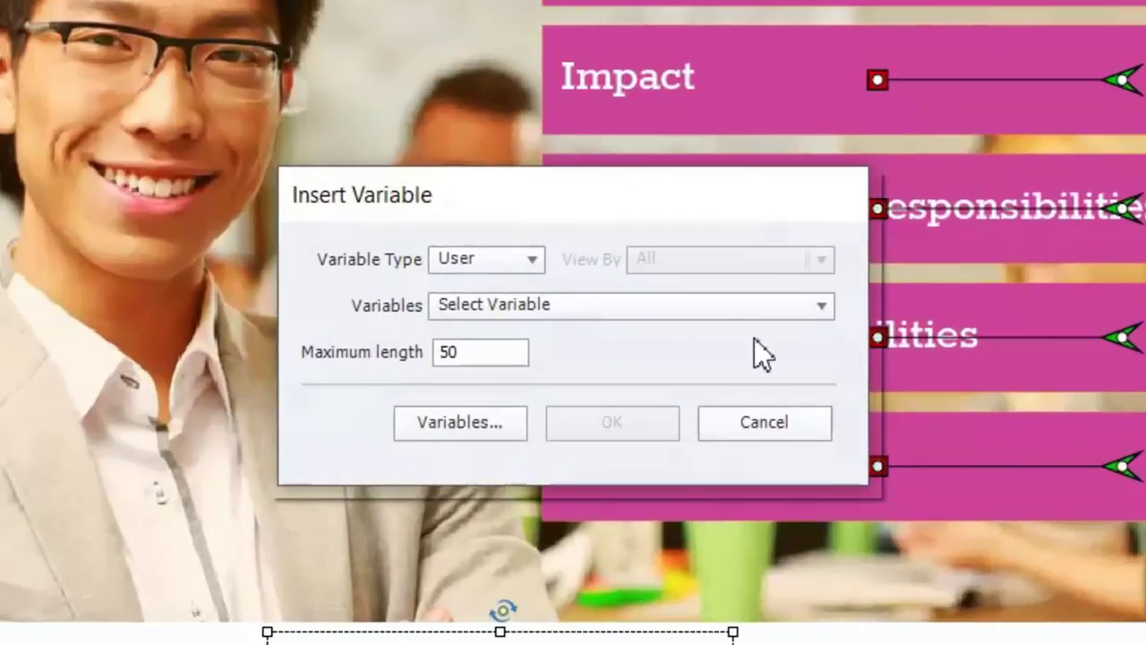
{"action": "left_click", "coordinate": [686, 305]}
{"action": "left_click", "coordinate": [558, 300]}
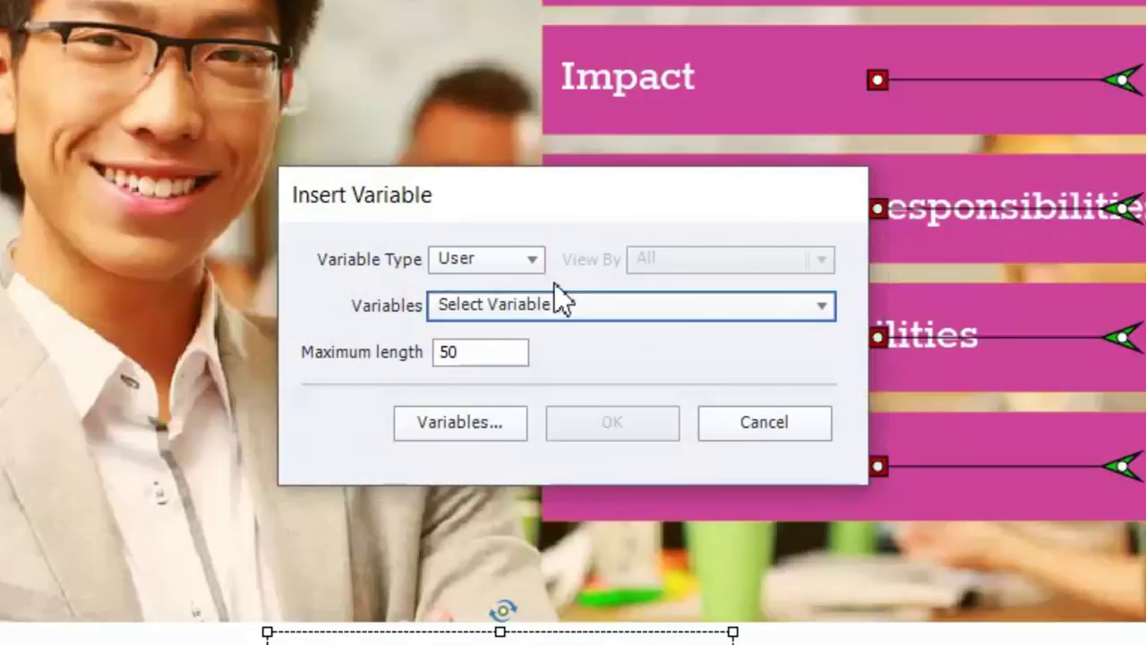
{"action": "left_click", "coordinate": [520, 271]}
{"action": "left_click", "coordinate": [518, 324]}
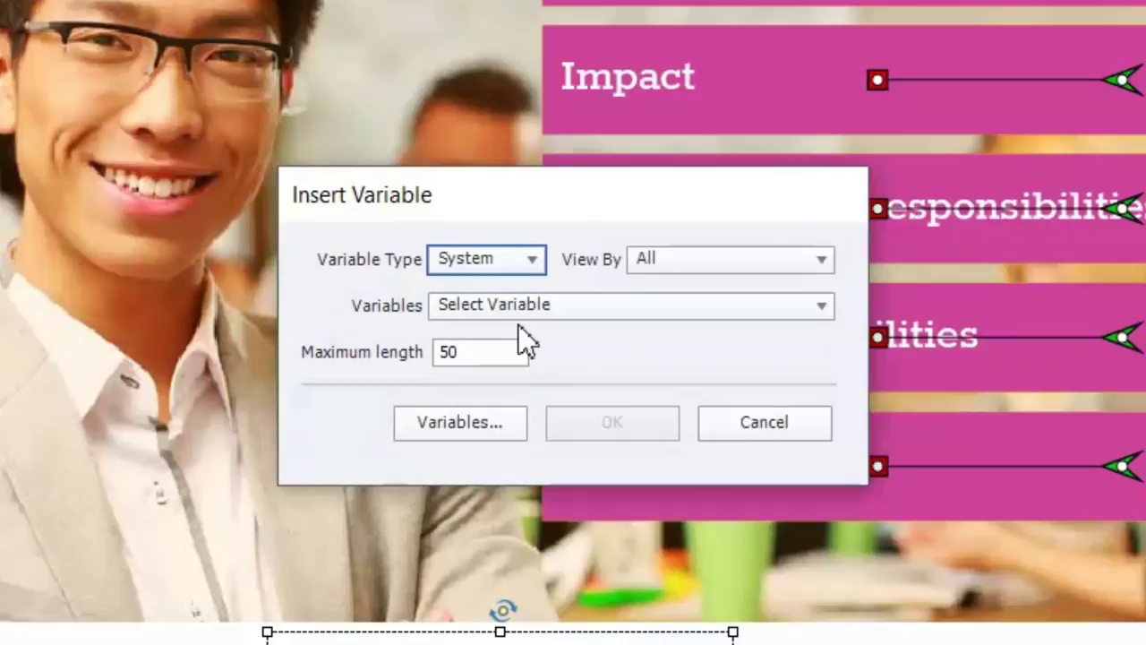
{"action": "left_click", "coordinate": [682, 308]}
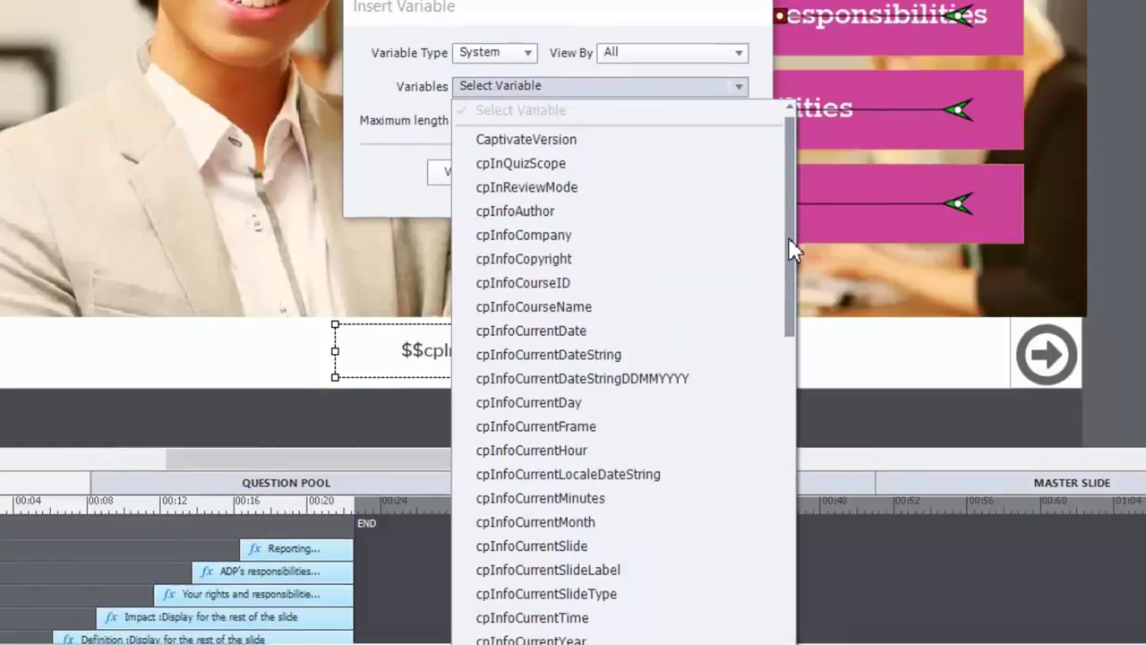
{"action": "left_click_drag", "start_coordinate": [788, 273], "coordinate": [797, 400]}
{"action": "scroll", "coordinate": [797, 320], "scroll_direction": "down", "scroll_amount": 1}
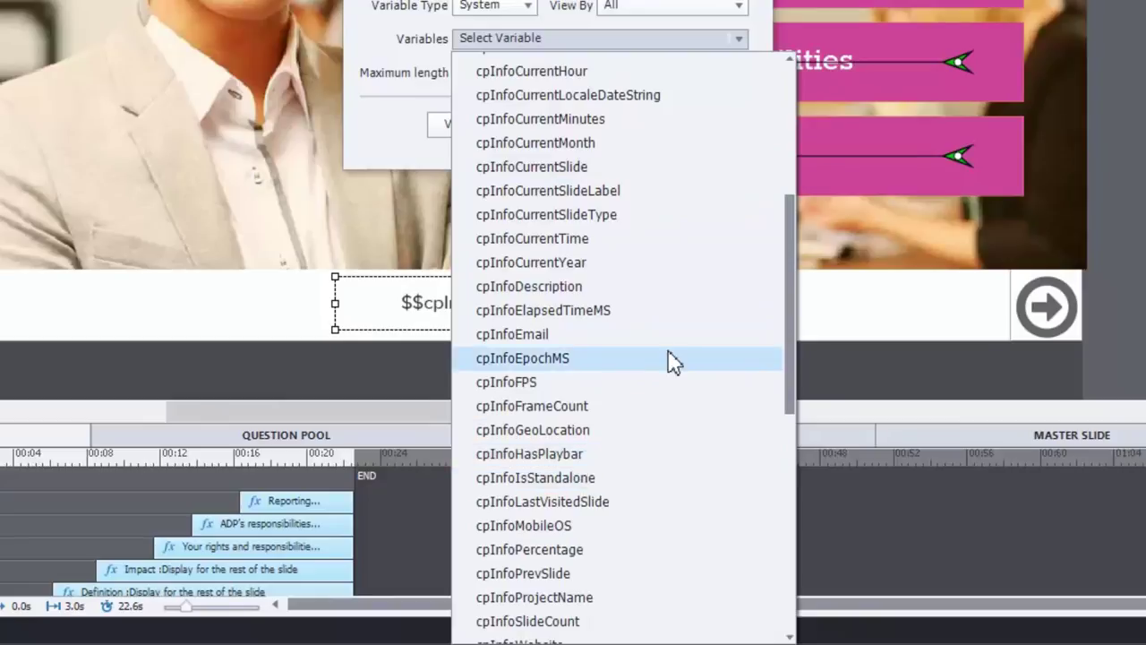
{"action": "left_click", "coordinate": [567, 623]}
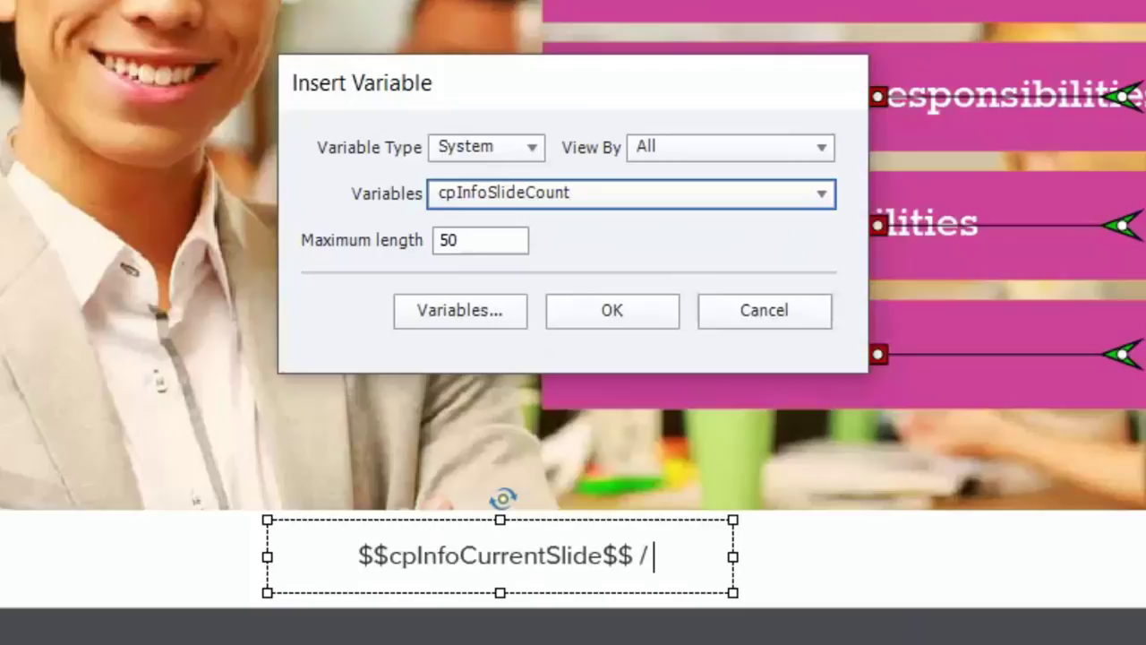
{"action": "key", "text": "Tab"}
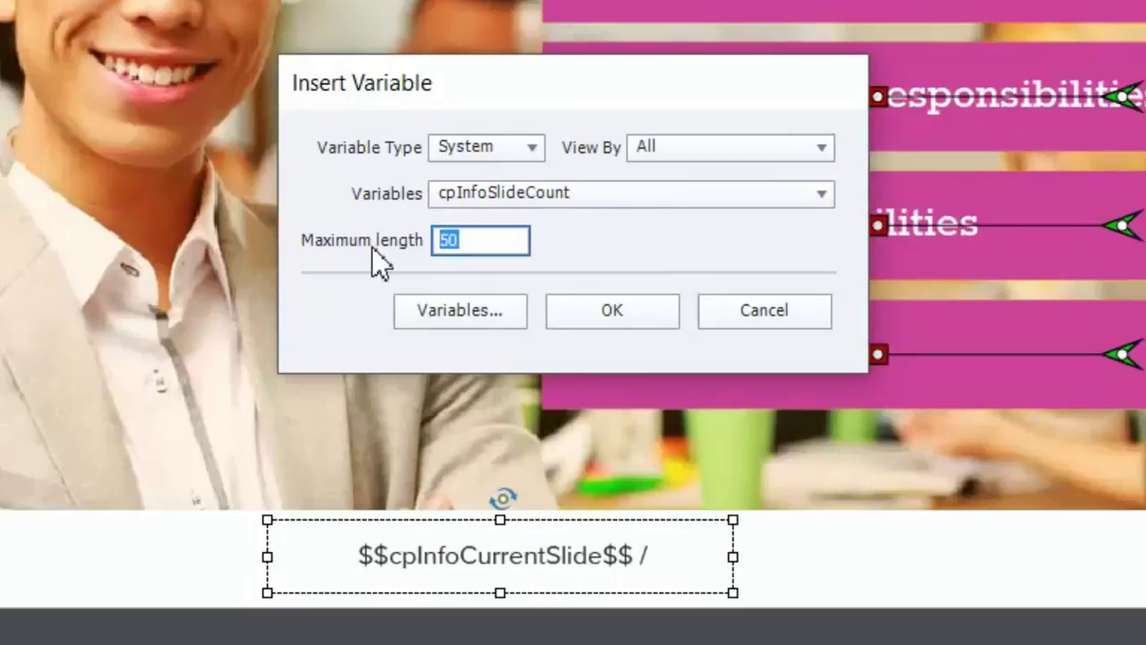
{"action": "type", "text": "3"}
{"action": "left_click", "coordinate": [640, 311]}
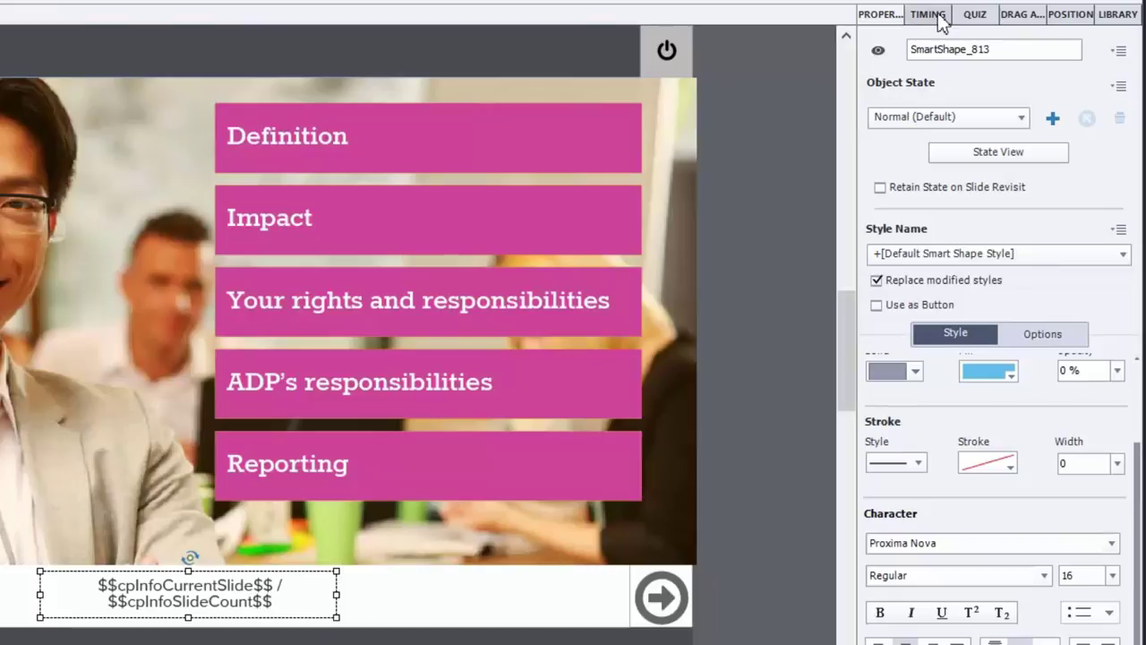
Step: In Timing, set Display For to Rest of Project and enable Place Object on Top
{"action": "left_click", "coordinate": [938, 16]}
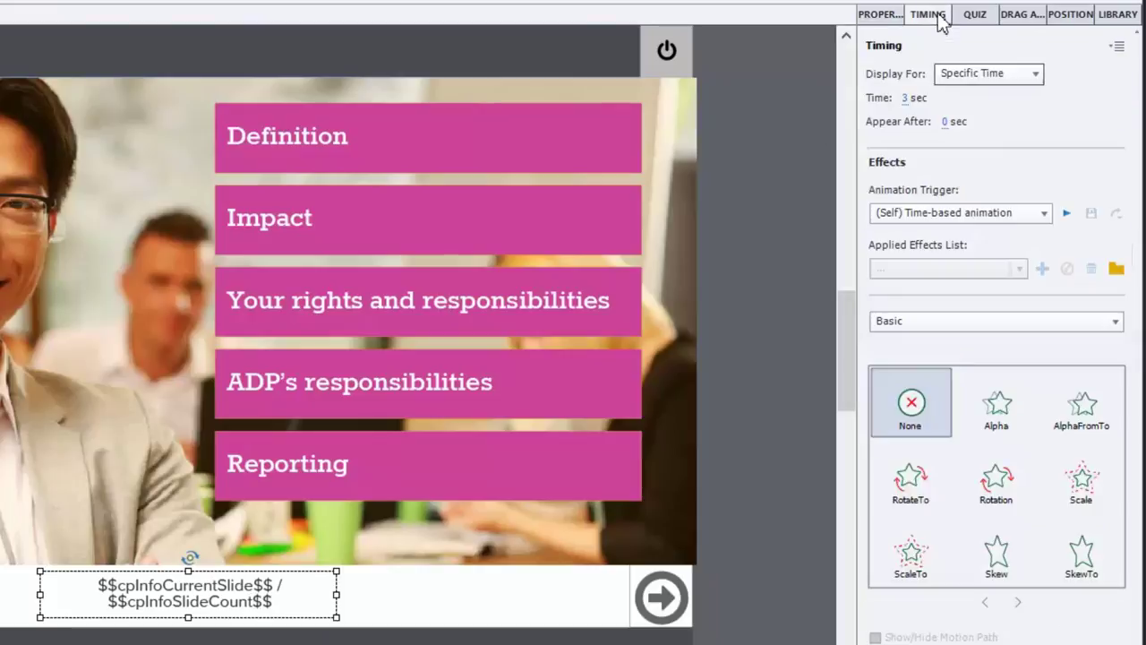
{"action": "left_click", "coordinate": [997, 80]}
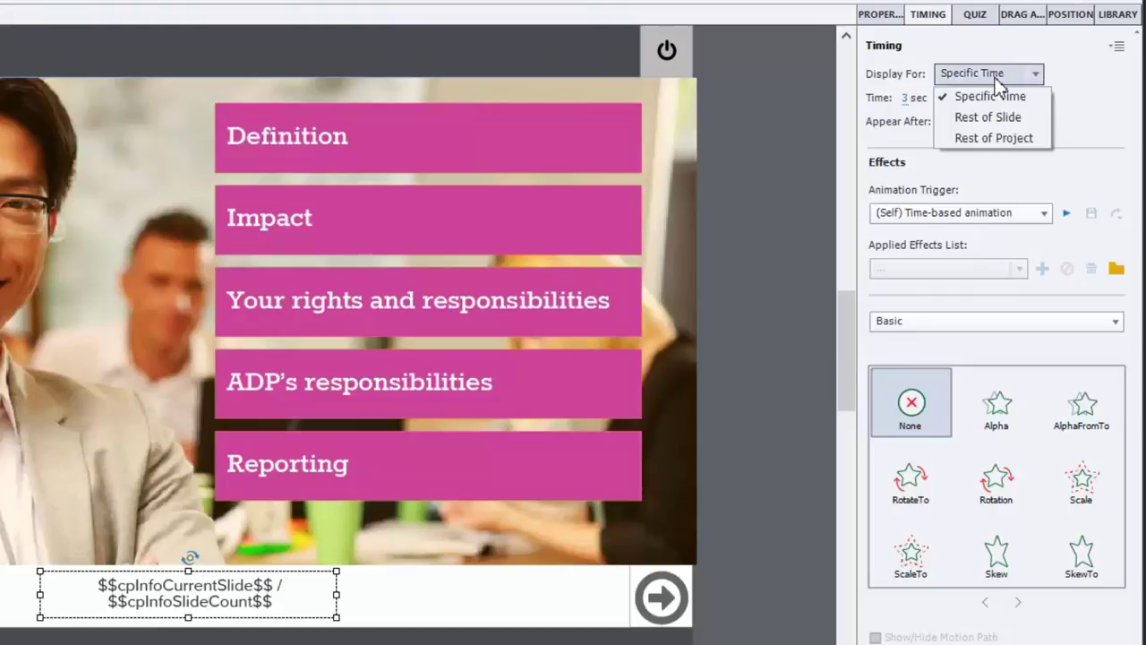
{"action": "left_click", "coordinate": [1002, 138]}
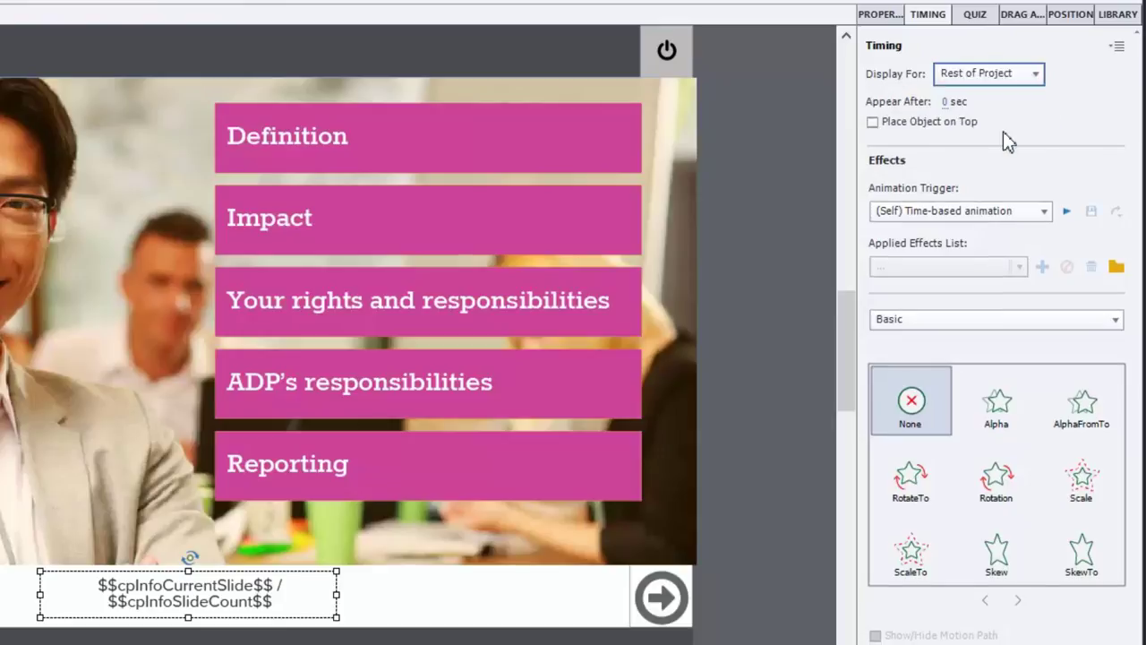
{"action": "left_click", "coordinate": [874, 124]}
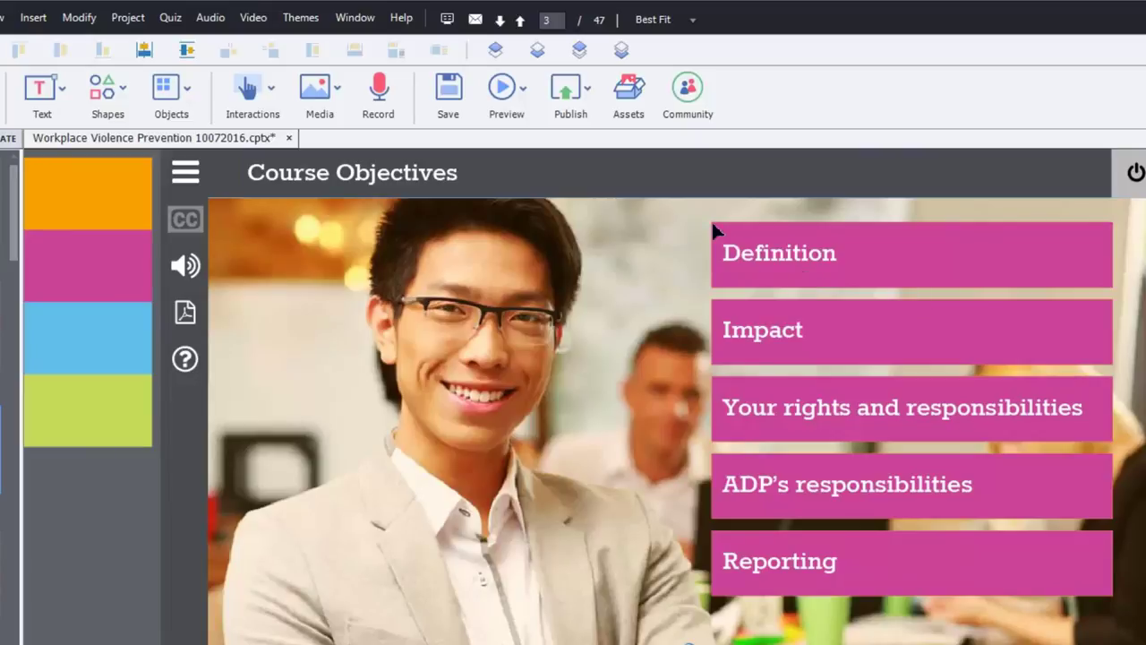
Step: Preview the whole project, with Course Objectives showing the counter 3 / 47
{"action": "left_click", "coordinate": [516, 100]}
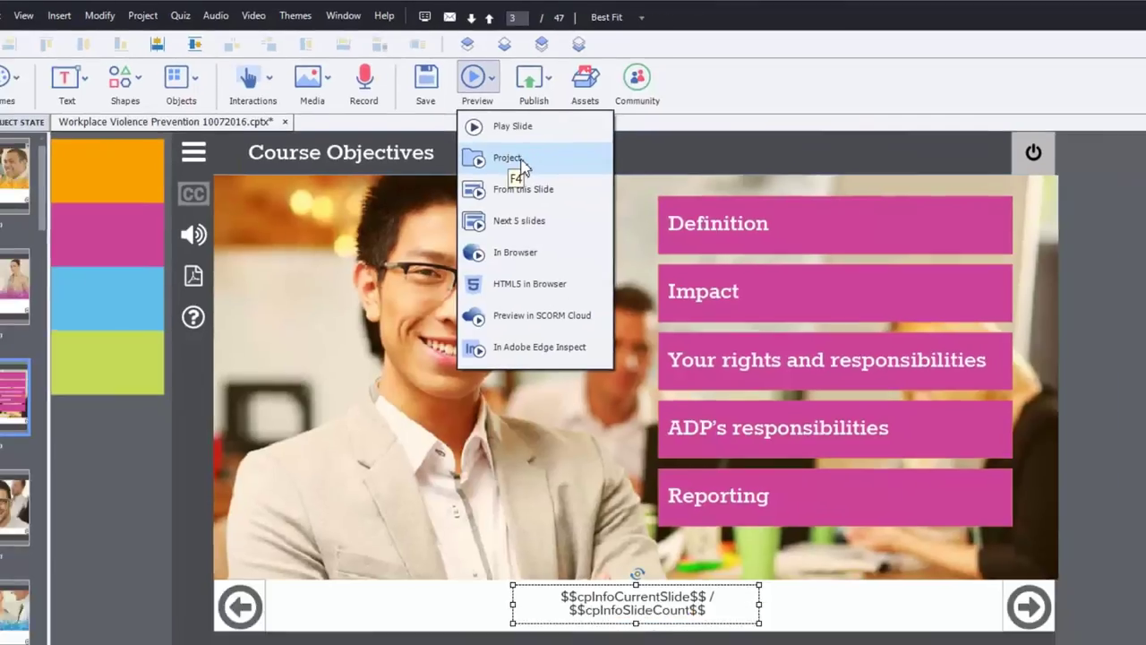
{"action": "left_click", "coordinate": [553, 180]}
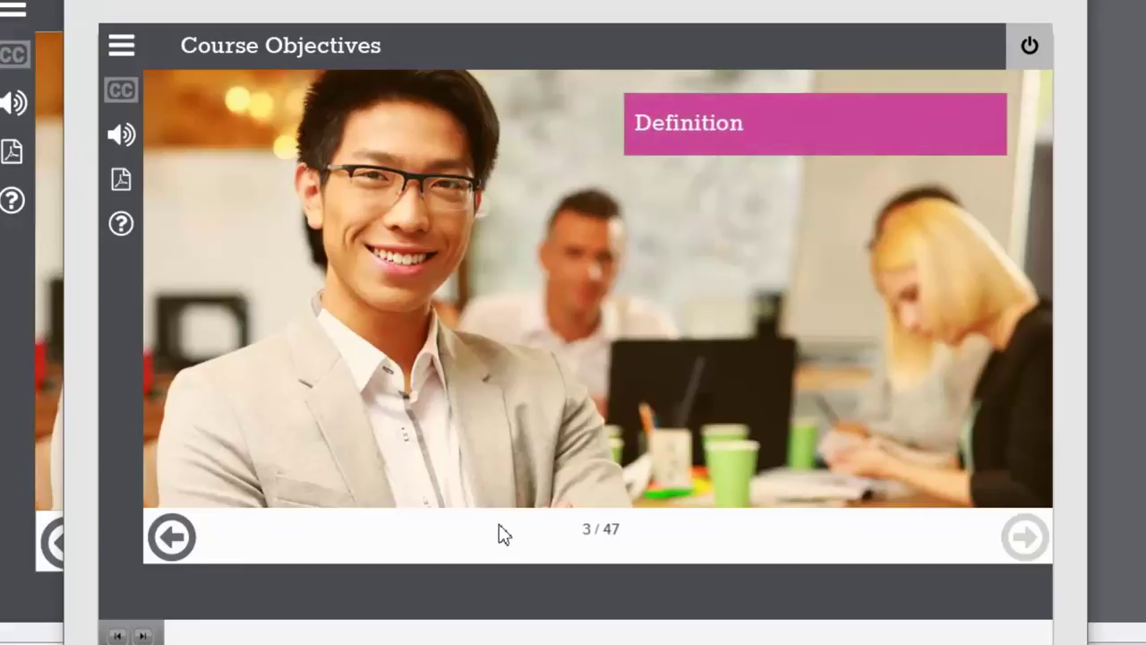
Step: Advance the preview through slides 4, 5 and 6, reaching 6 / 47
{"action": "left_click", "coordinate": [146, 636]}
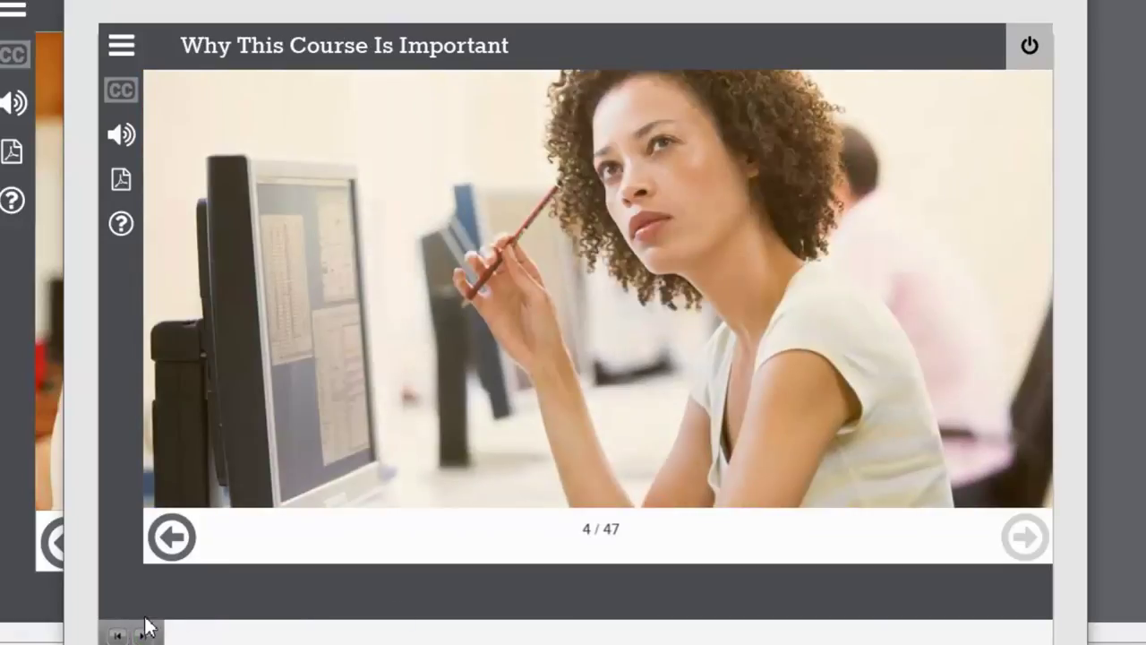
{"action": "left_click", "coordinate": [142, 635]}
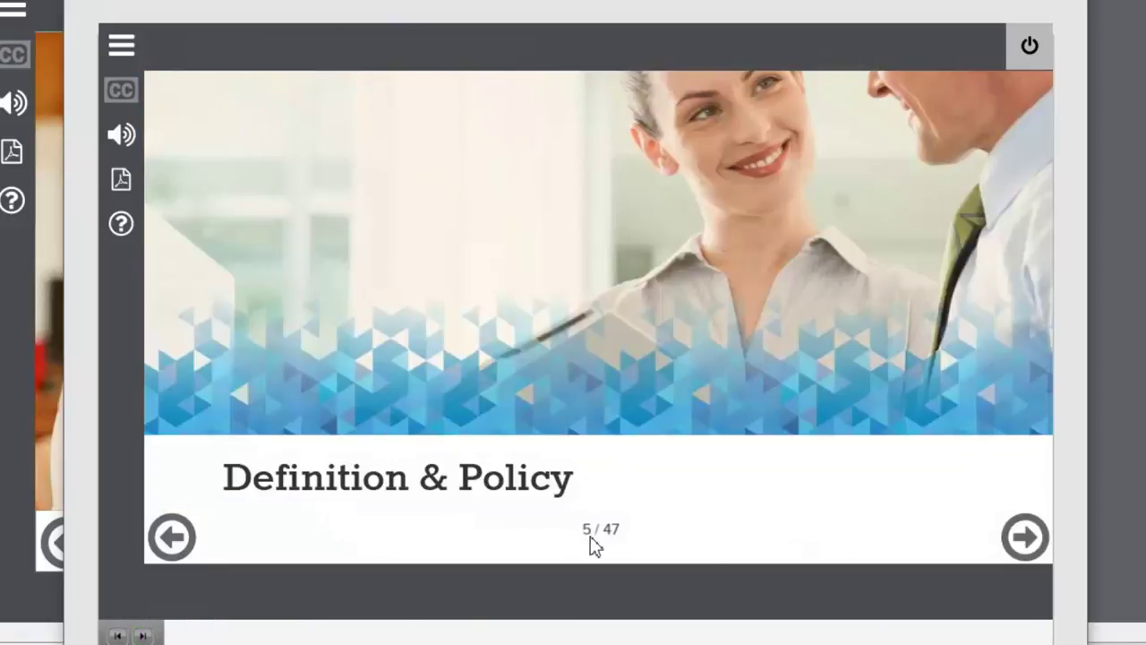
{"action": "left_click", "coordinate": [145, 636]}
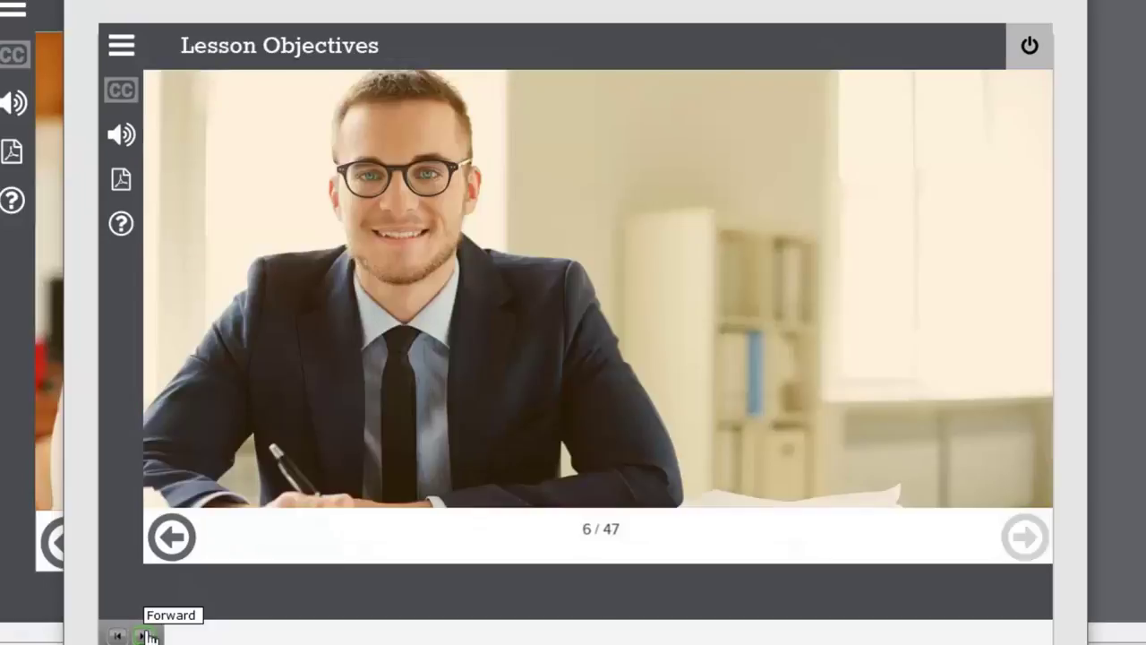